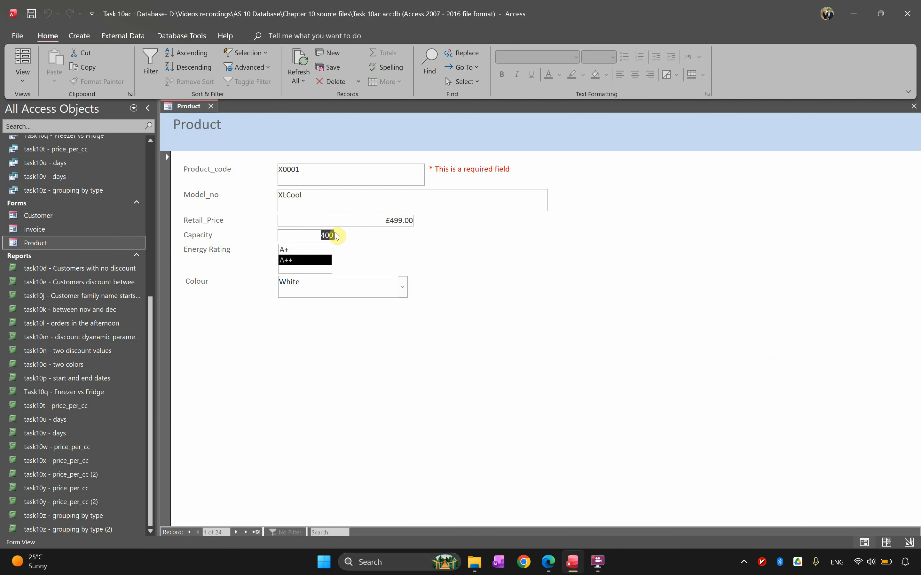
Check the Task 10ac instructions in the textbook PDF and open the Product form in Design View in Access.
key(alt+Tab)
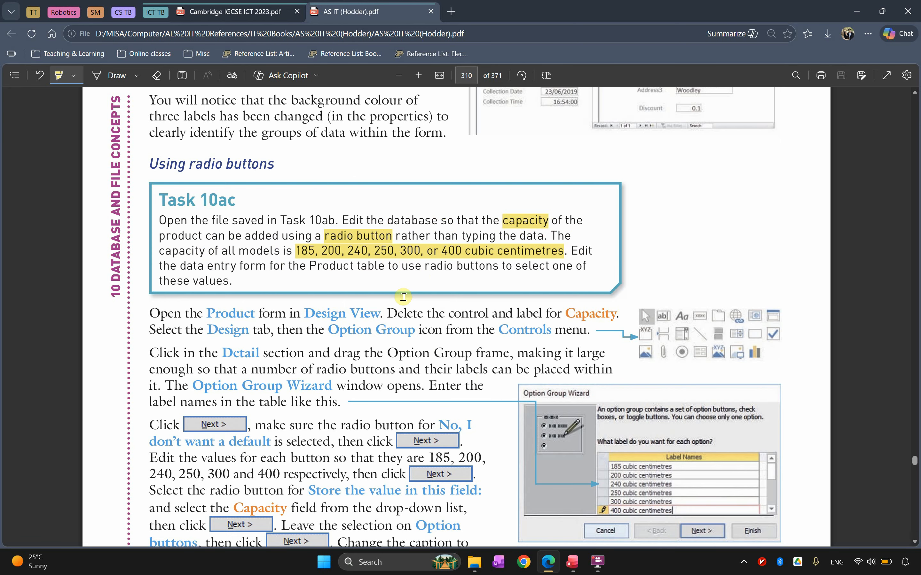
key(alt+Tab)
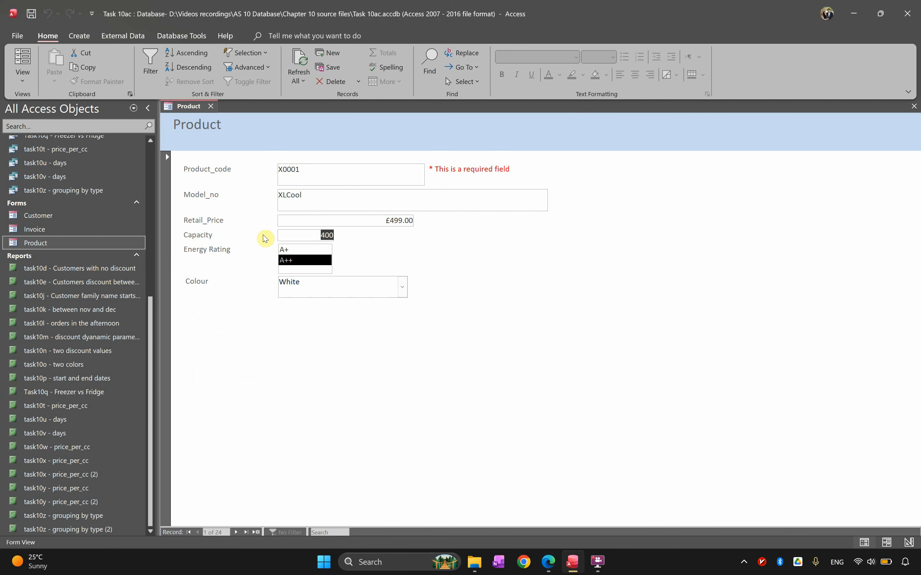
click(23, 76)
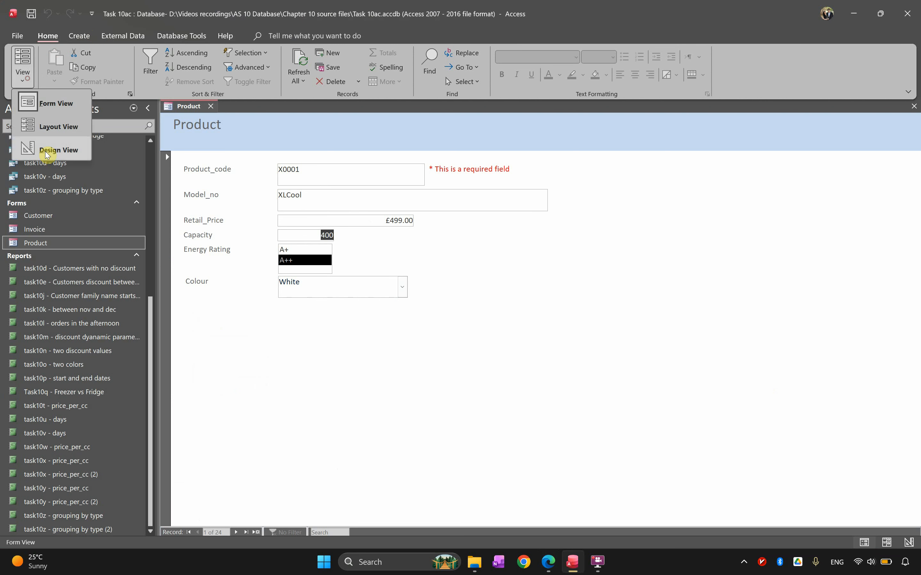
click(46, 152)
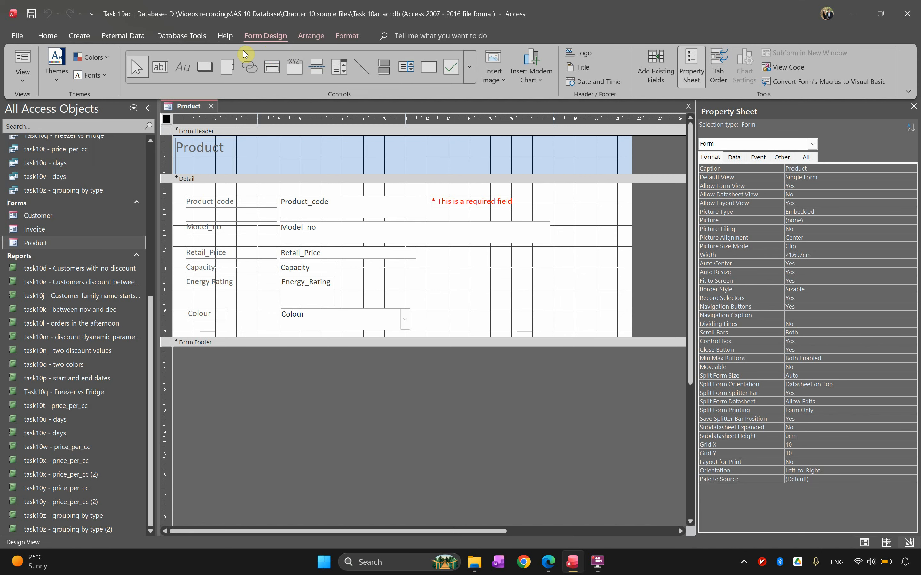
Draw an option group frame about 4.5 cm wide and 2.4 cm high in the empty area of the Detail section, beside the existing fields.
click(470, 72)
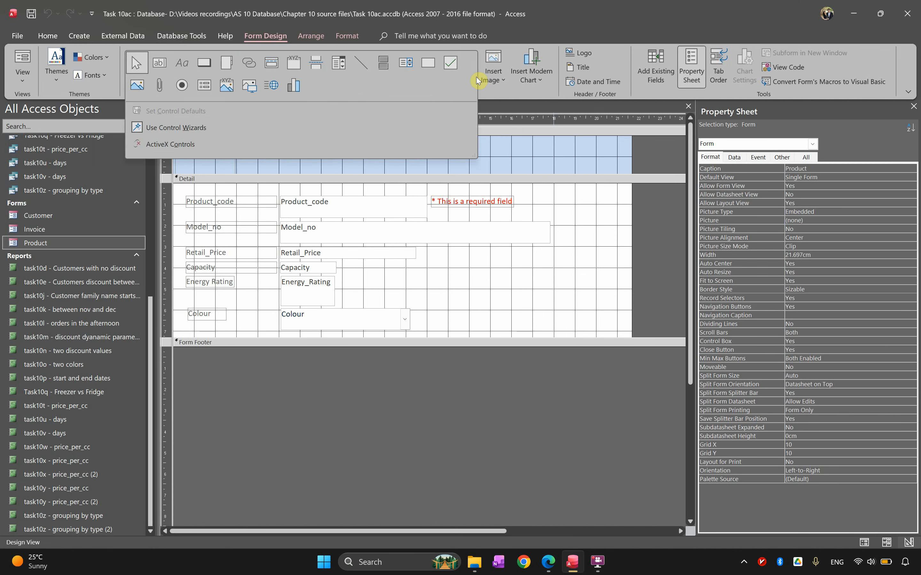
click(183, 89)
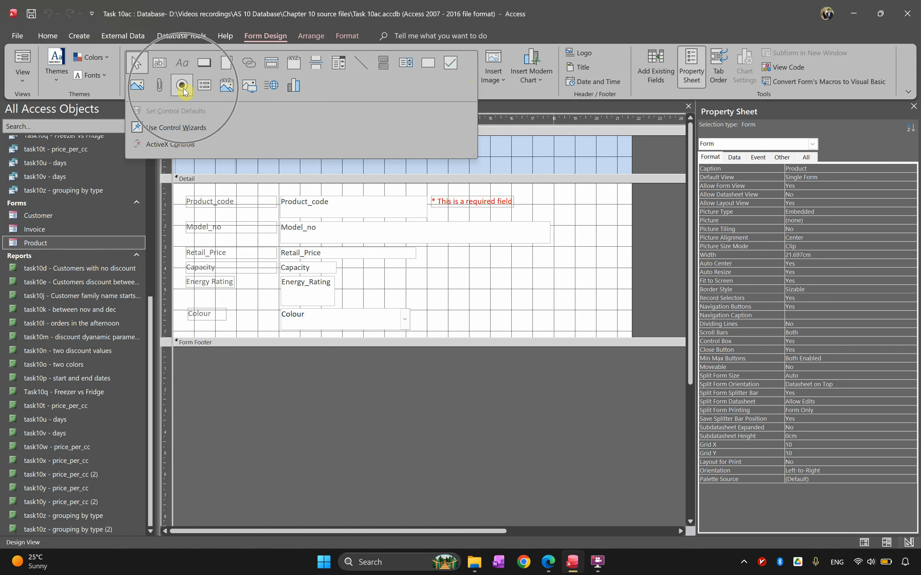
click(292, 66)
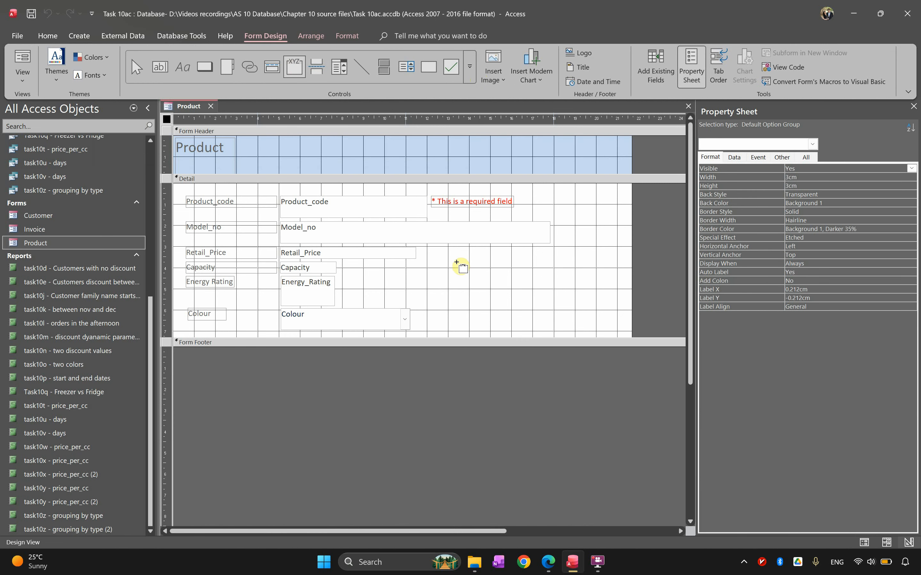
drag(457, 262, 543, 323)
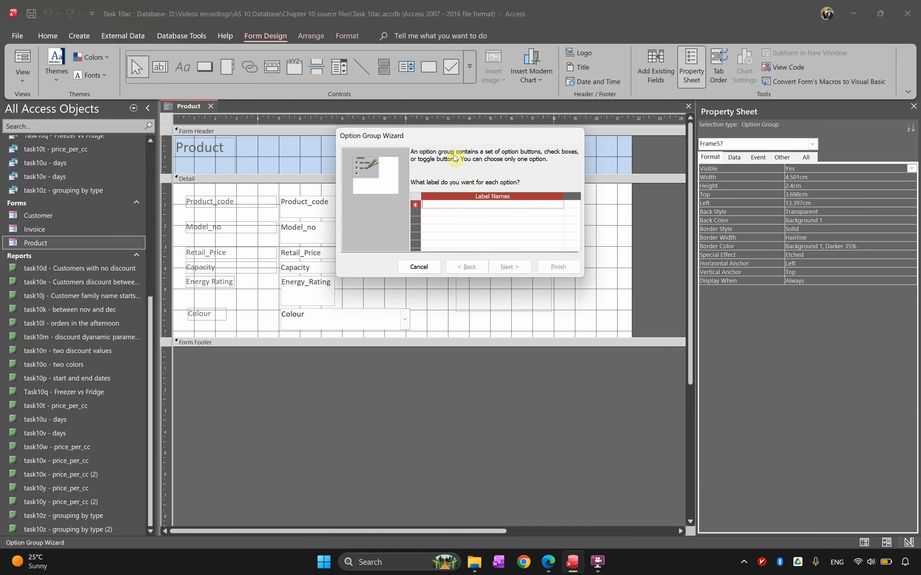
Enter "185 cubic cetimeteres" as the first option label, checking the unit wording in the textbook PDF.
text(185 cetim)
key(alt+Tab)
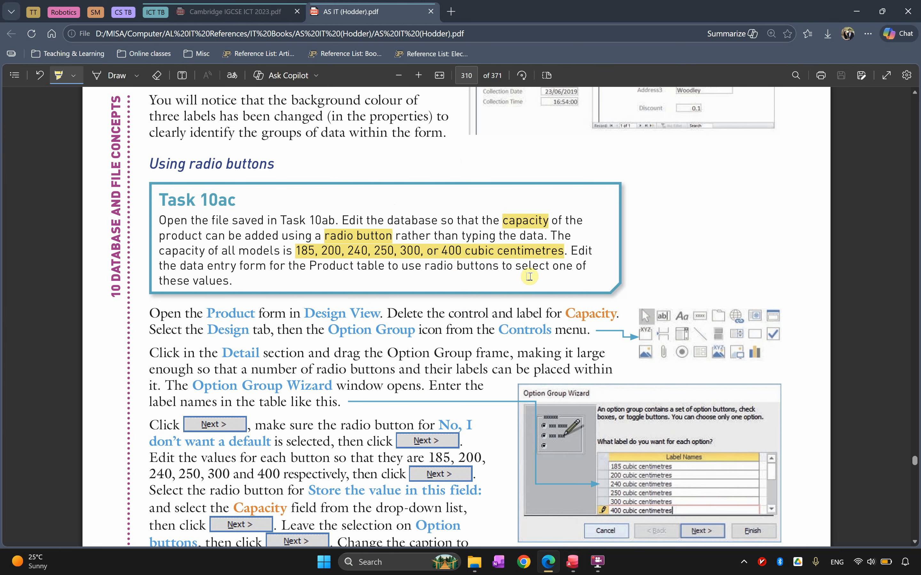
key(alt+Tab)
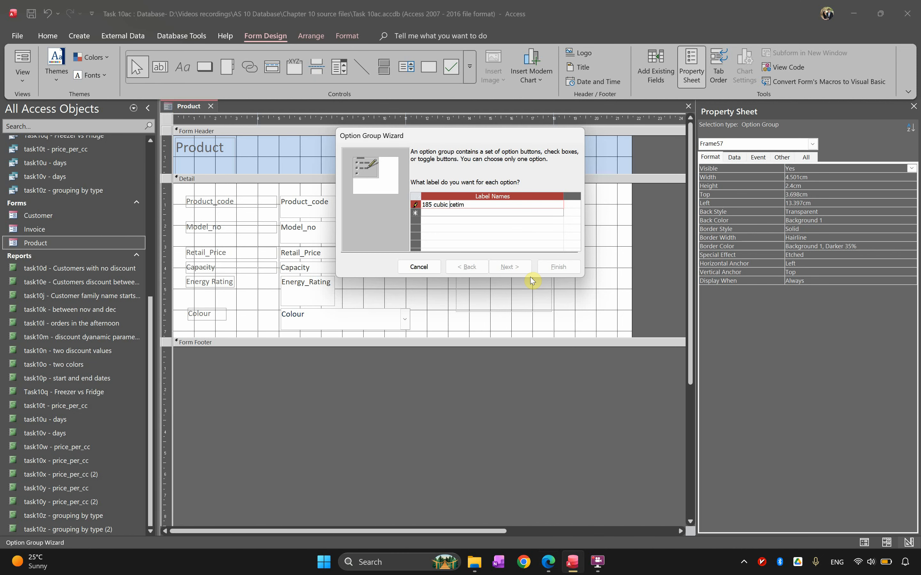
click(474, 205)
text(eteres)
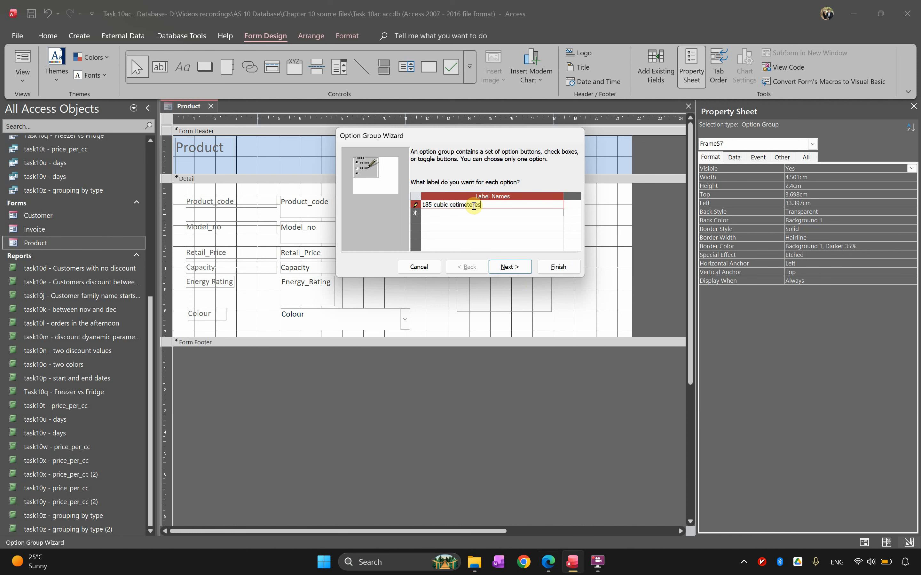
Copy the first option label into the second row and change its number to 200, checking the capacities in the textbook PDF.
drag(485, 205, 392, 206)
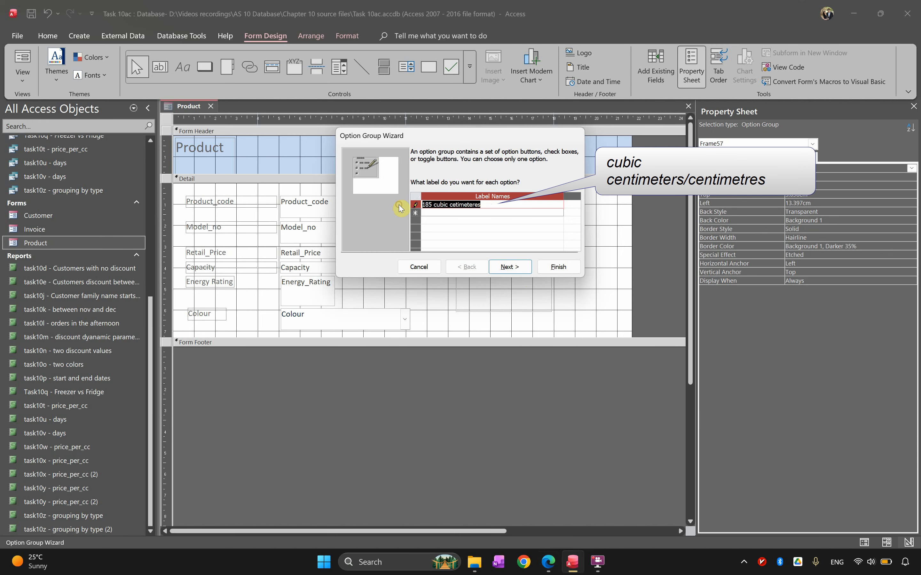
key(ctrl+c)
click(437, 216)
key(ctrl+v)
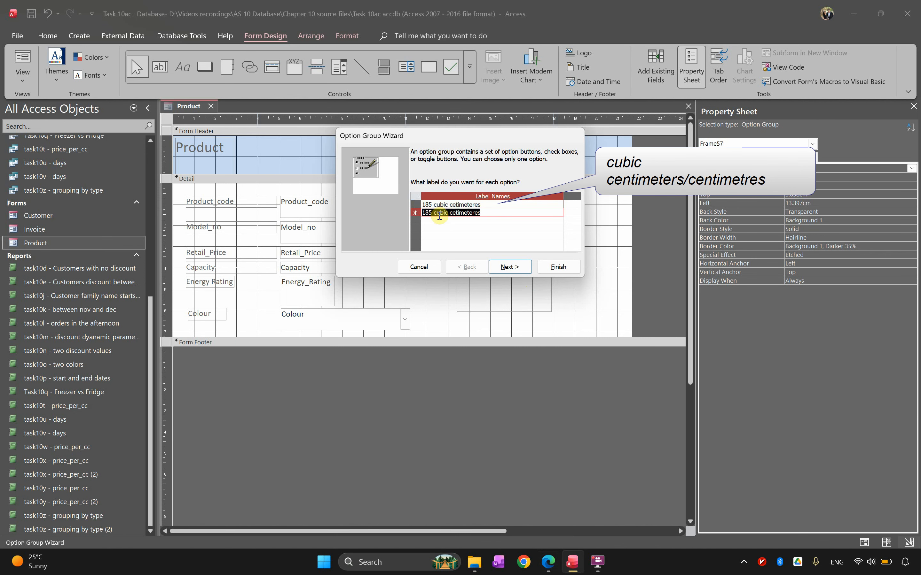
click(428, 213)
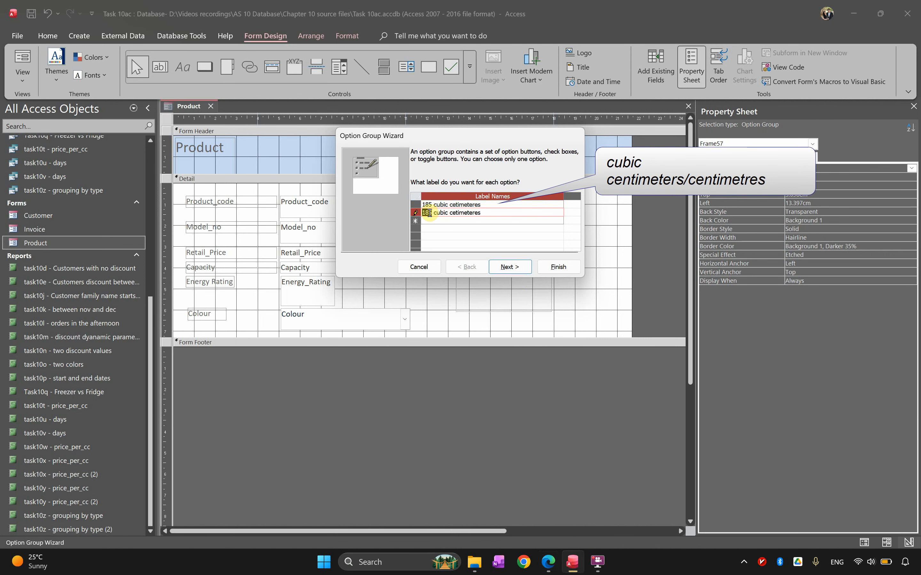
key(alt+Tab)
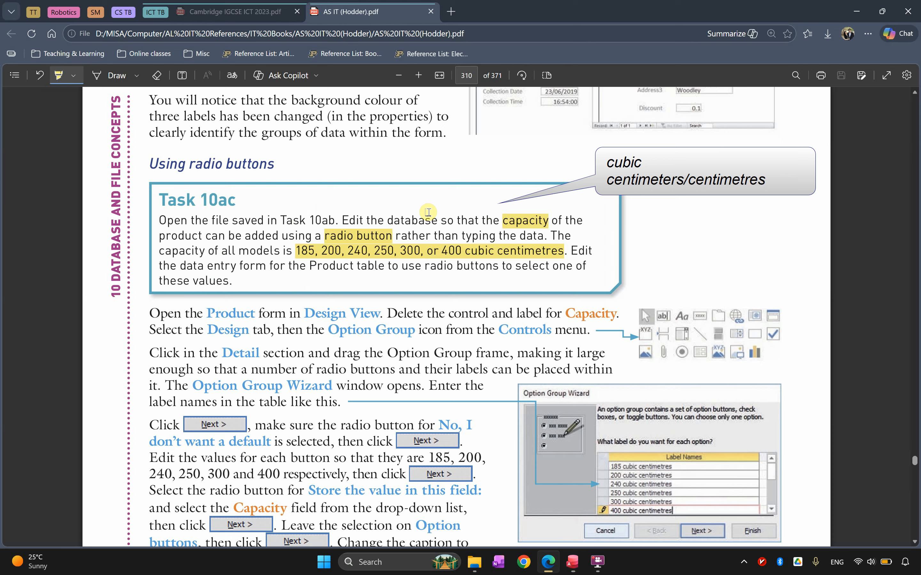
key(alt+Tab)
Add the third and fourth option labels from the copied text, with the numbers 240 and 250.
click(444, 222)
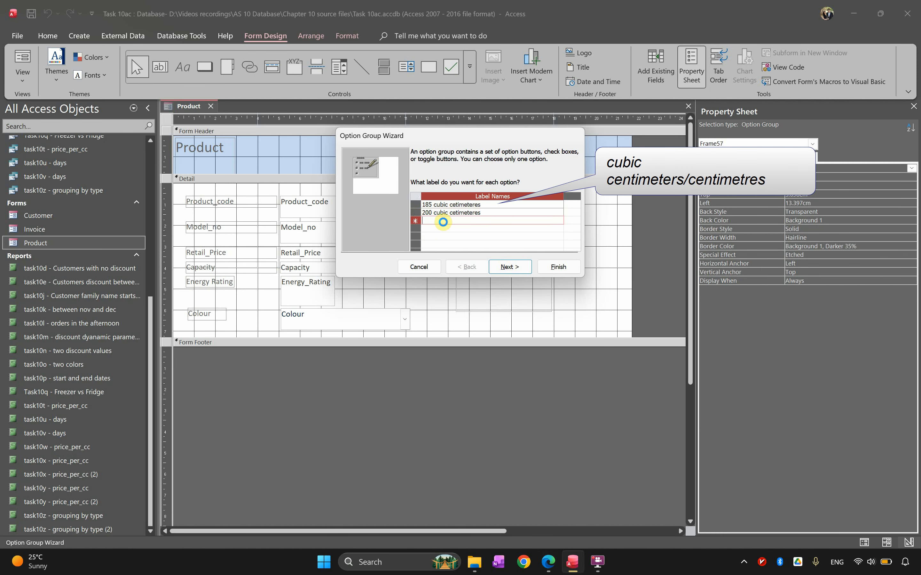
key(ctrl+v)
double_click(431, 221)
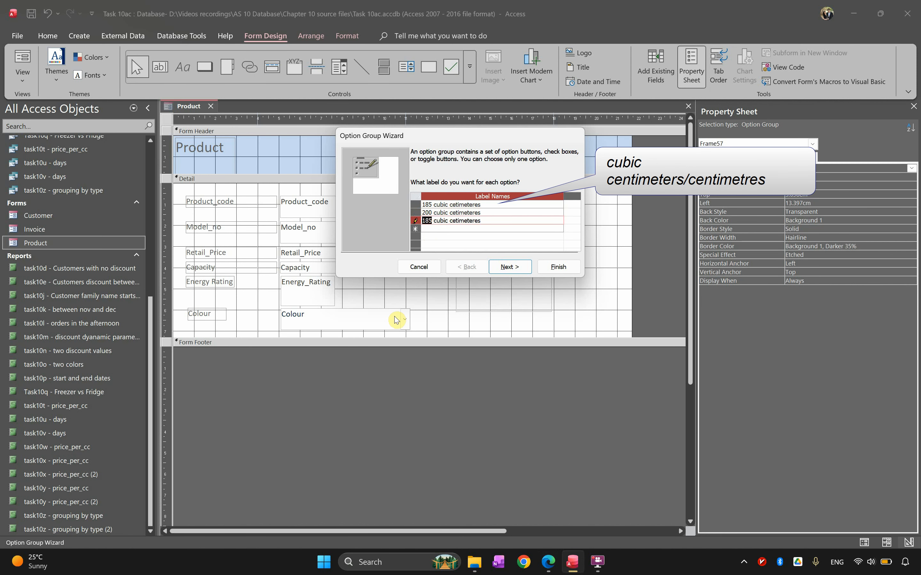
text(240)
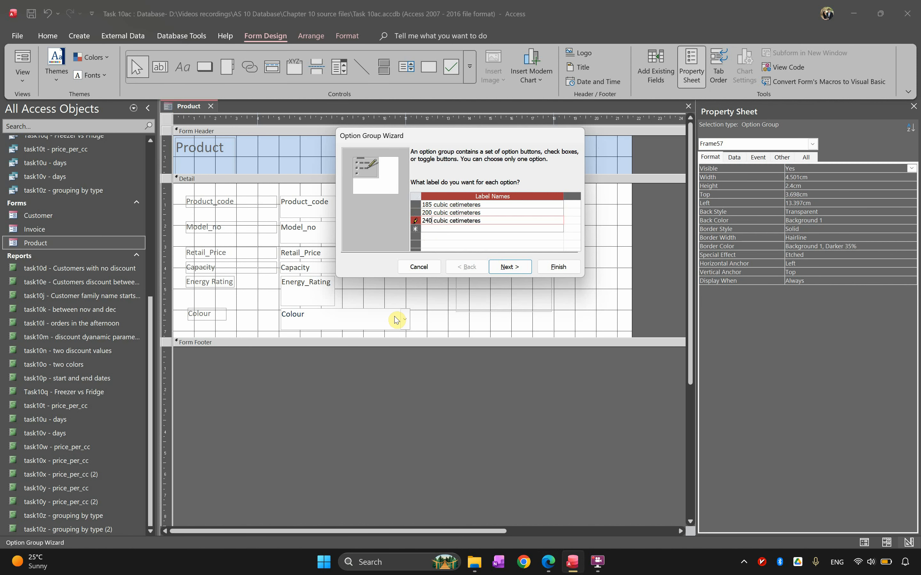
click(466, 228)
key(ctrl+v)
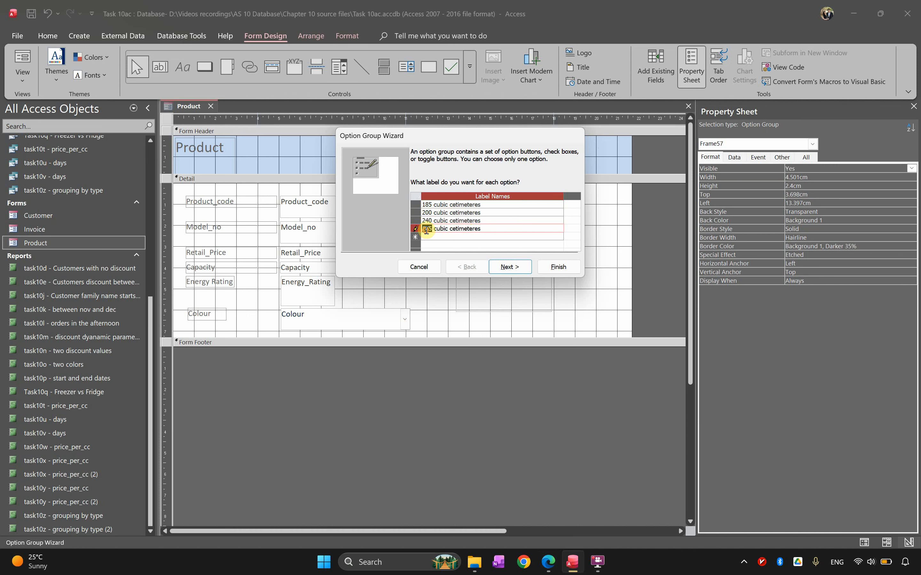
text(250)
Add the fifth and sixth option labels from the copied text with the numbers 300 and 400, and accept the label list.
click(434, 237)
key(ctrl+v)
text(30)
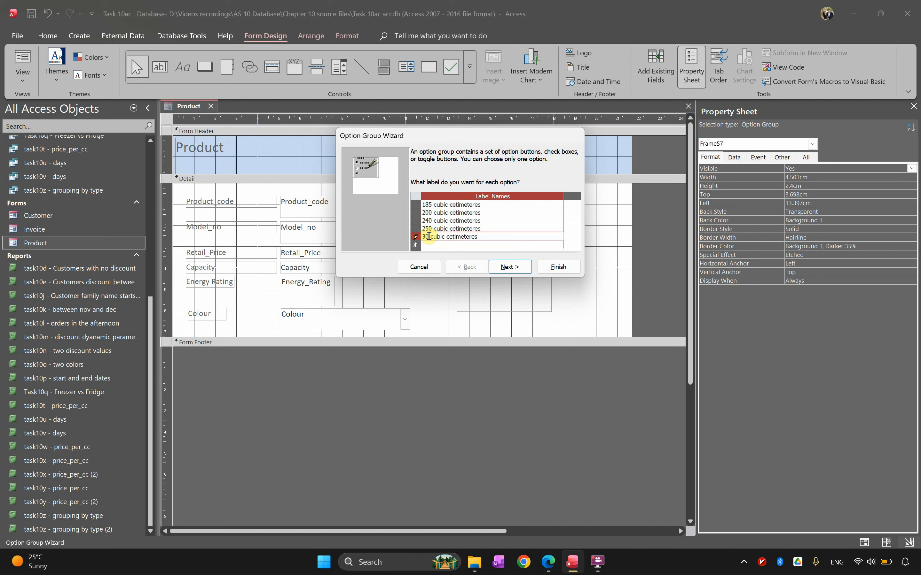
text(0)
click(432, 244)
key(ctrl+v)
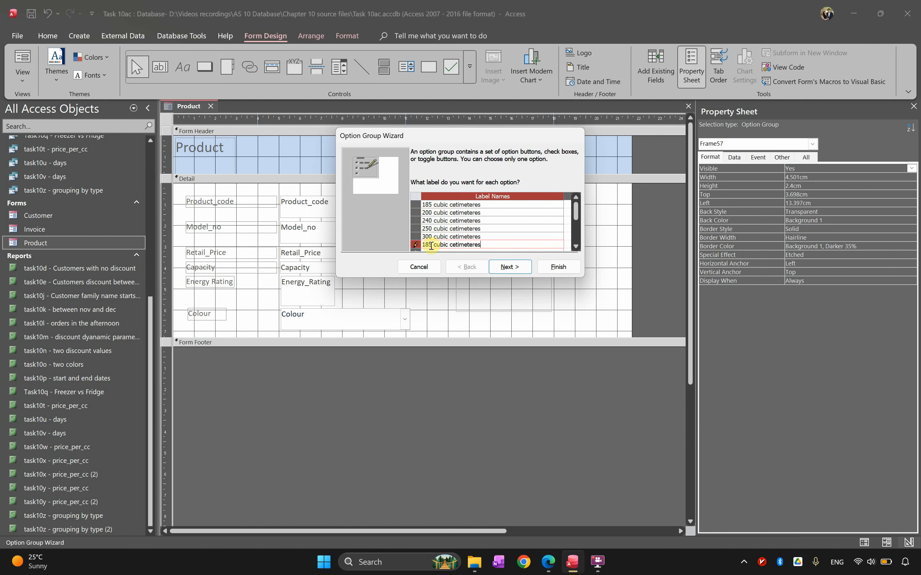
text(400)
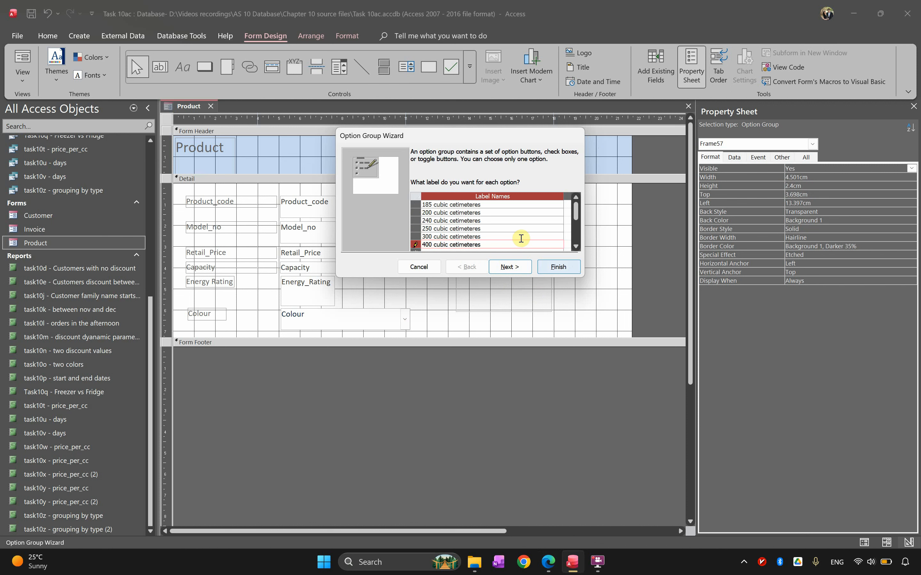
click(577, 213)
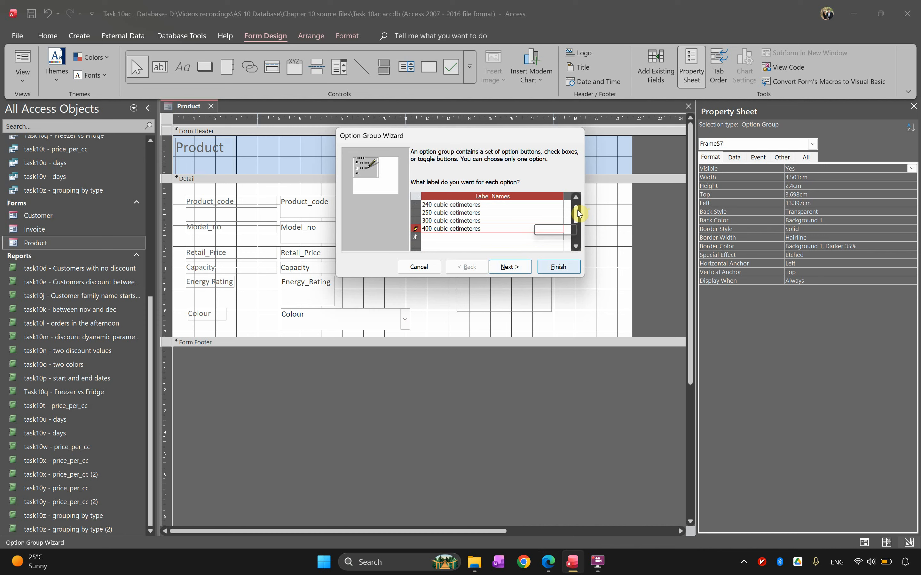
click(509, 267)
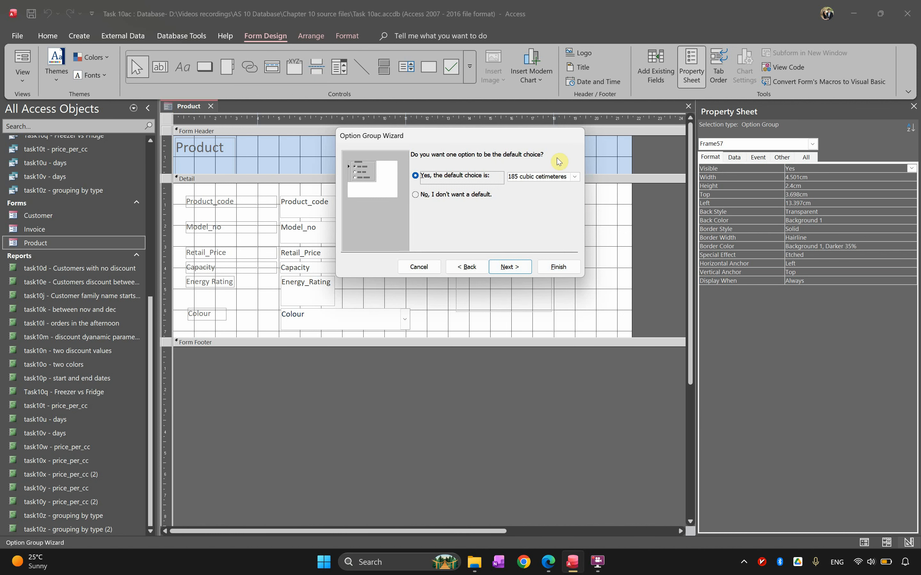
Keep the 185 cubic cetimeteres option as the group's default choice and continue.
click(576, 177)
click(575, 177)
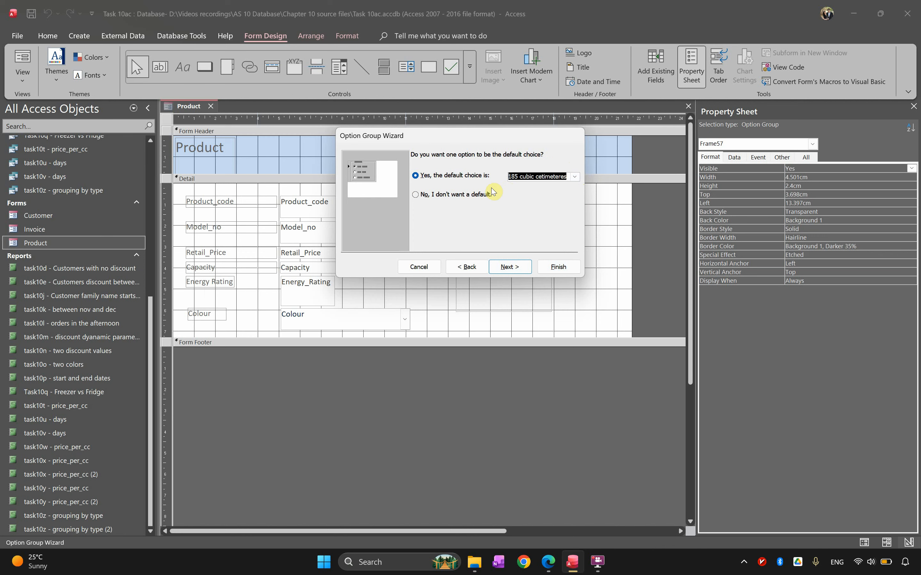
click(514, 275)
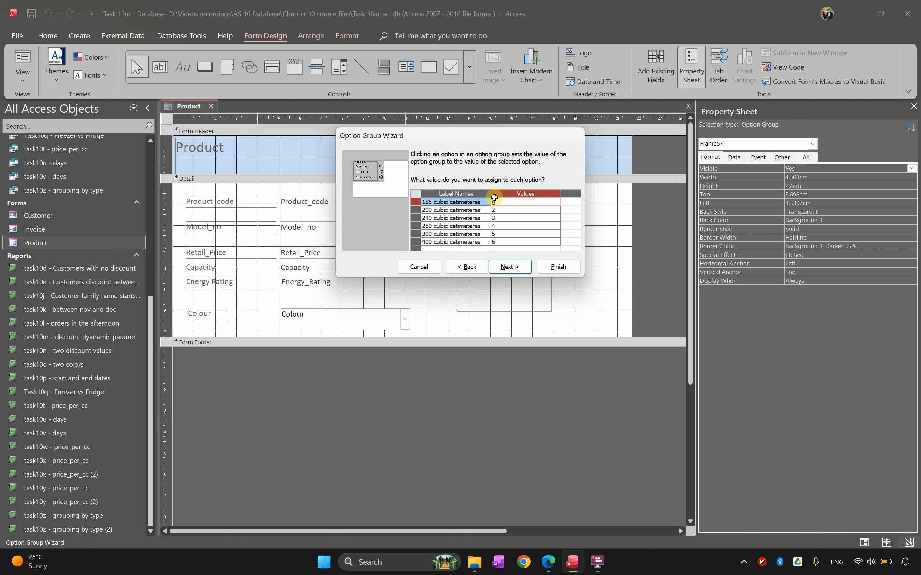
Assign the values 185, 200, 240, 250, 300 and 400 to the matching option labels and continue.
click(501, 219)
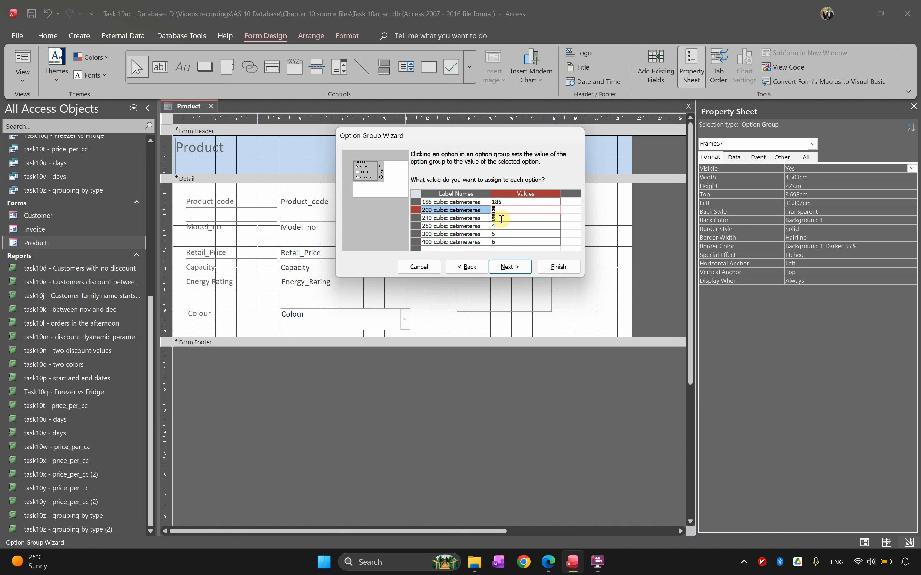
key(Up)
text(00)
key(Down)
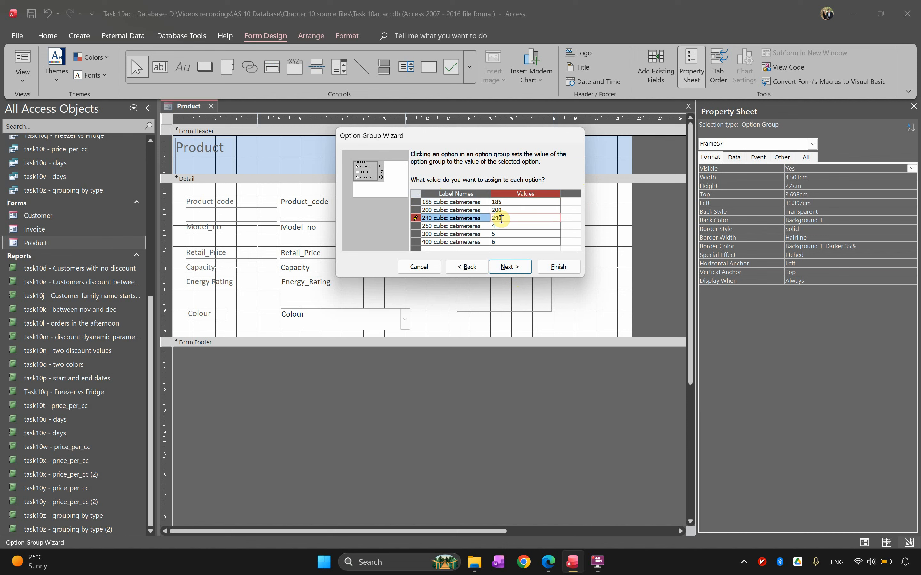
key(Down)
text(250)
key(Down)
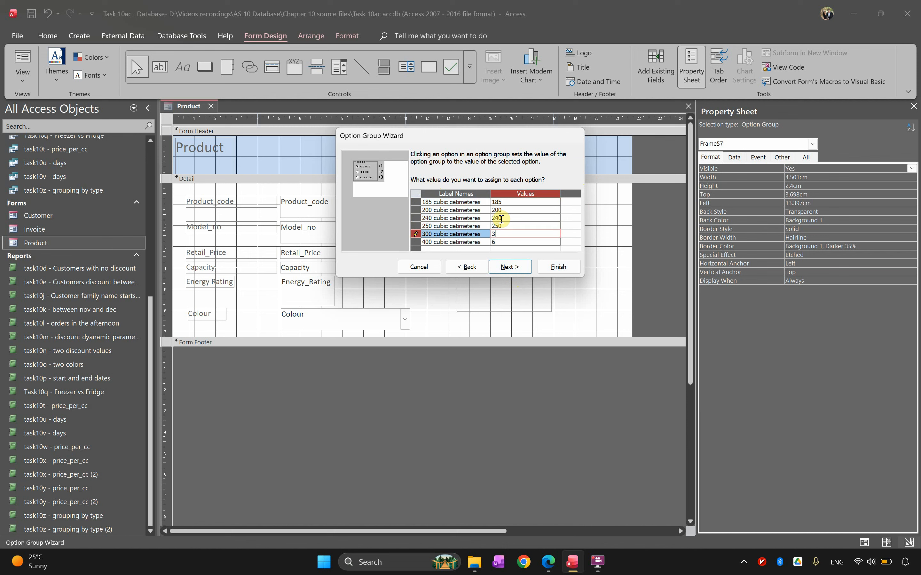
text(300)
key(Down)
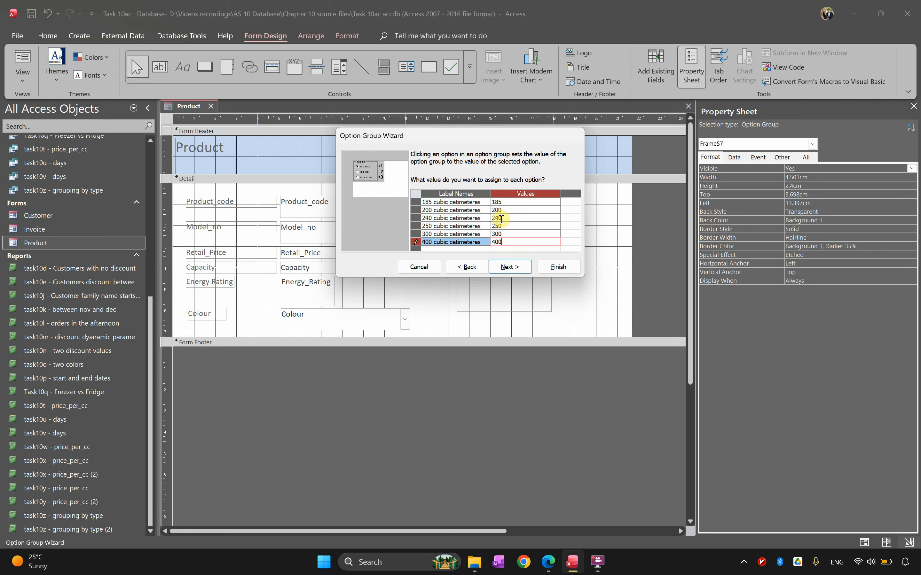
text(400)
click(503, 268)
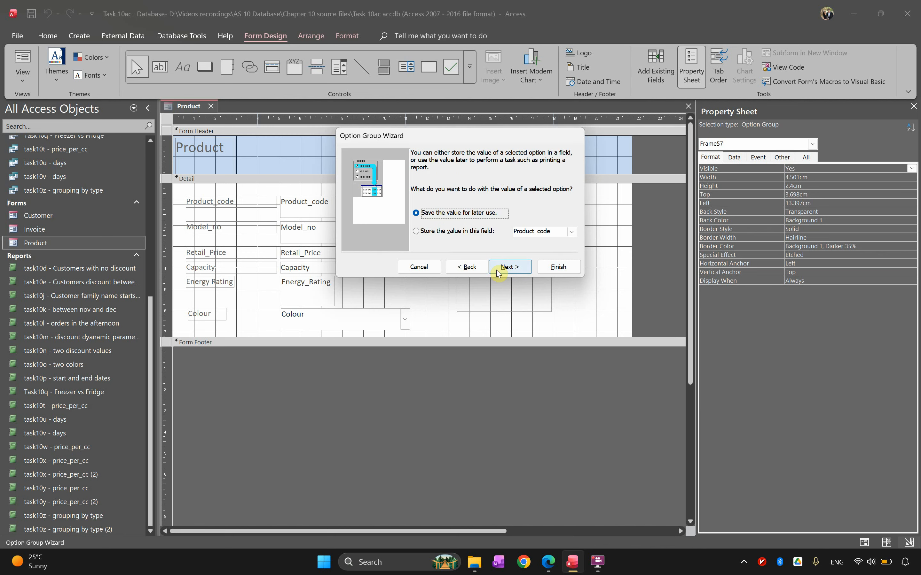
Set the selected option's value to be stored in the Capacity field and continue.
click(456, 232)
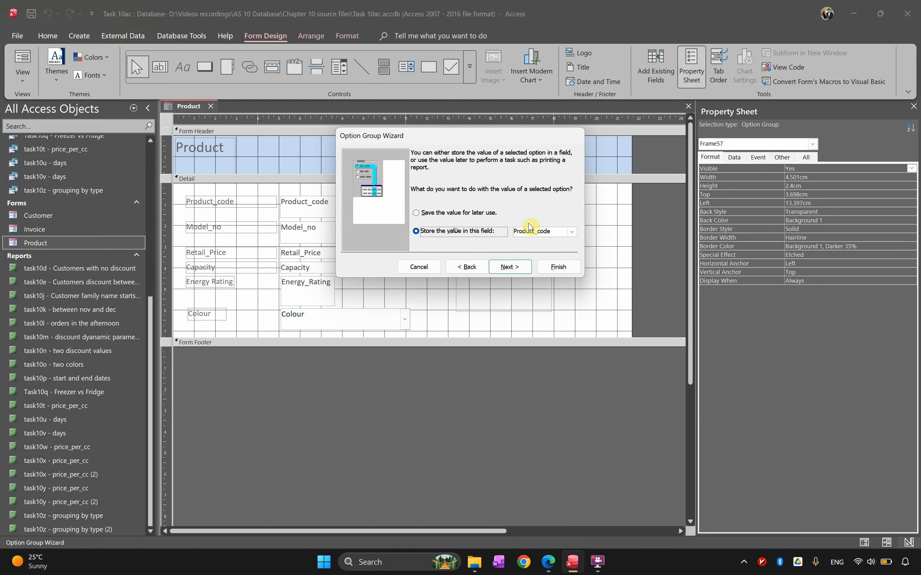
click(560, 232)
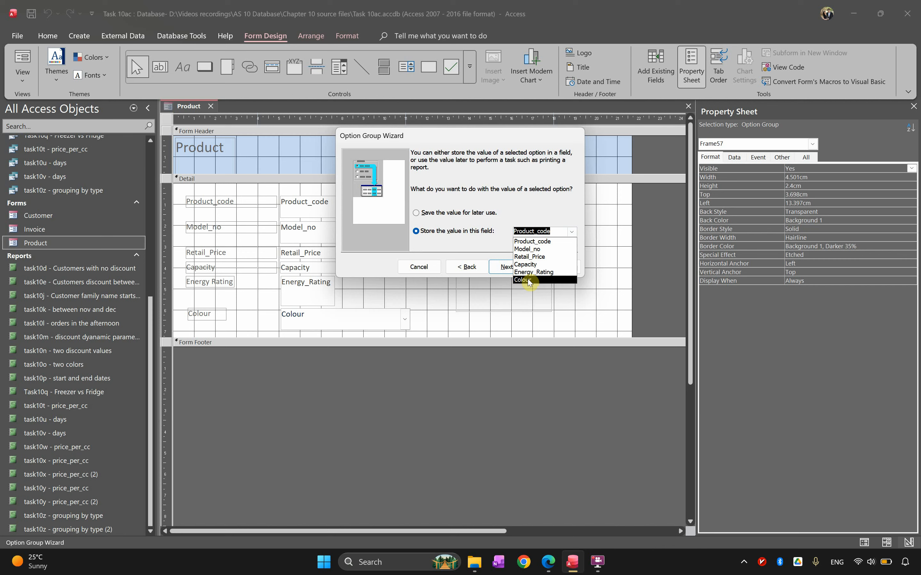
click(526, 264)
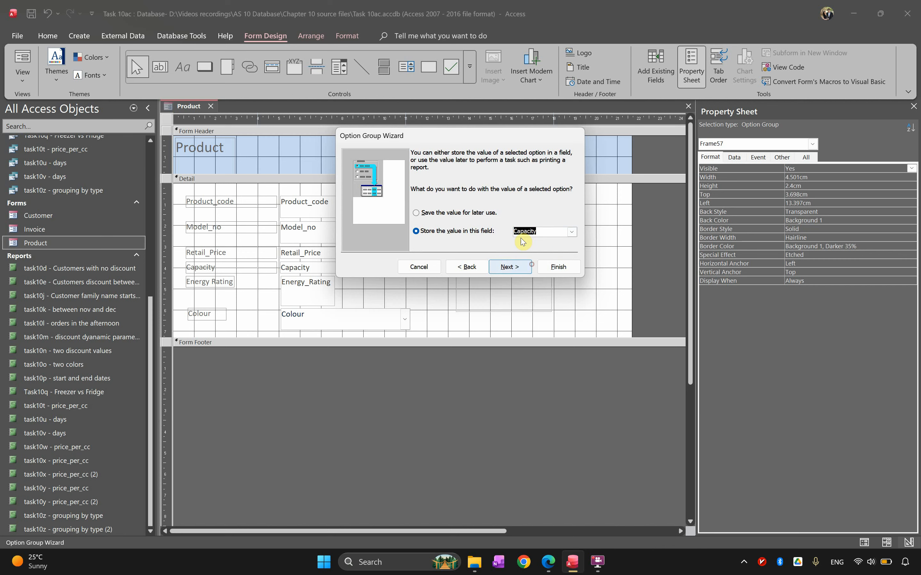
click(495, 266)
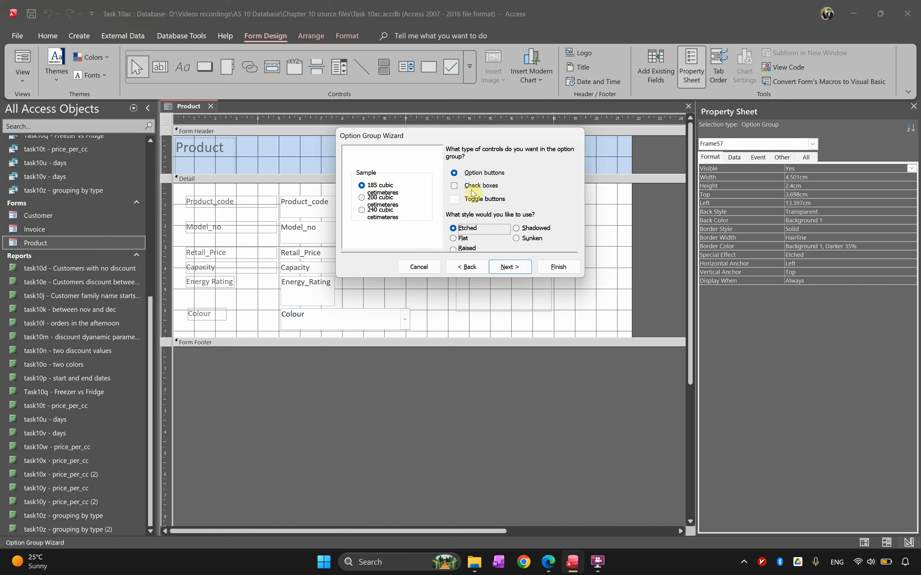
Finish the option group with etched option buttons and the caption Capacity, and show the form in Layout View.
click(511, 269)
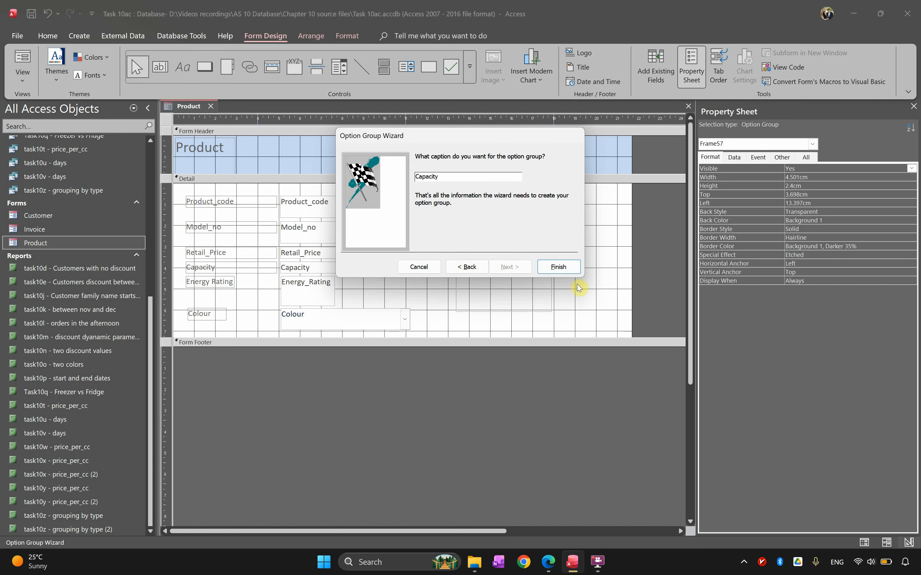
click(557, 267)
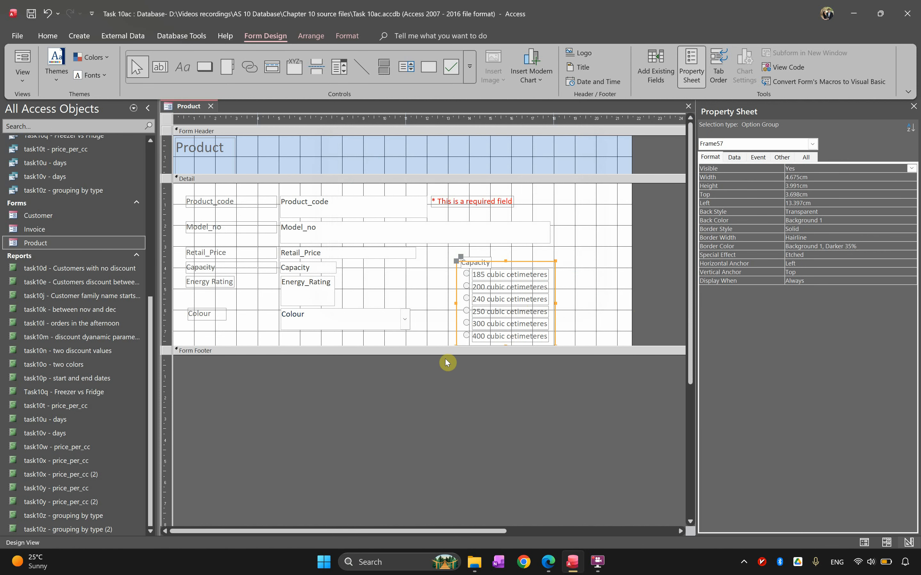
click(33, 86)
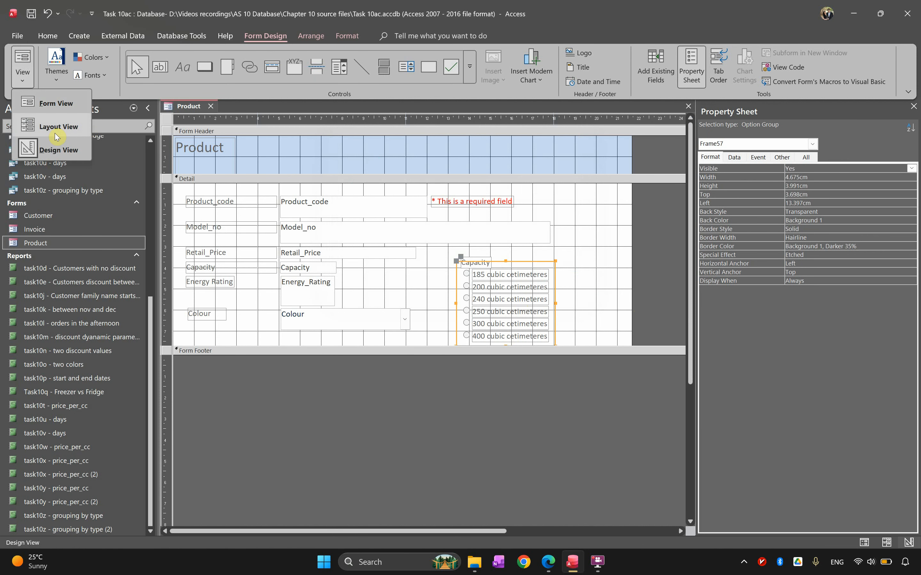
click(38, 131)
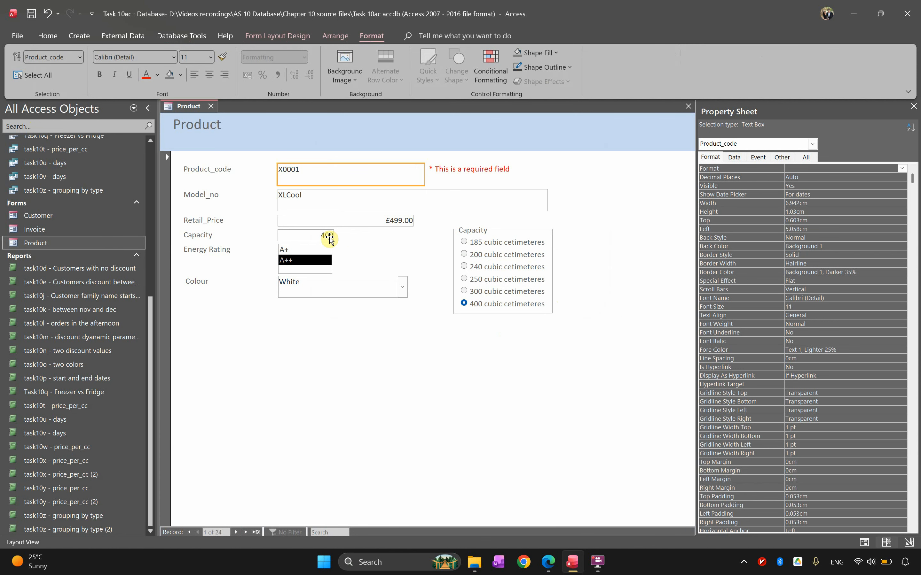
Step through the product records to the last one, comparing the selected capacity option with the Capacity field, and close the Property Sheet.
click(236, 532)
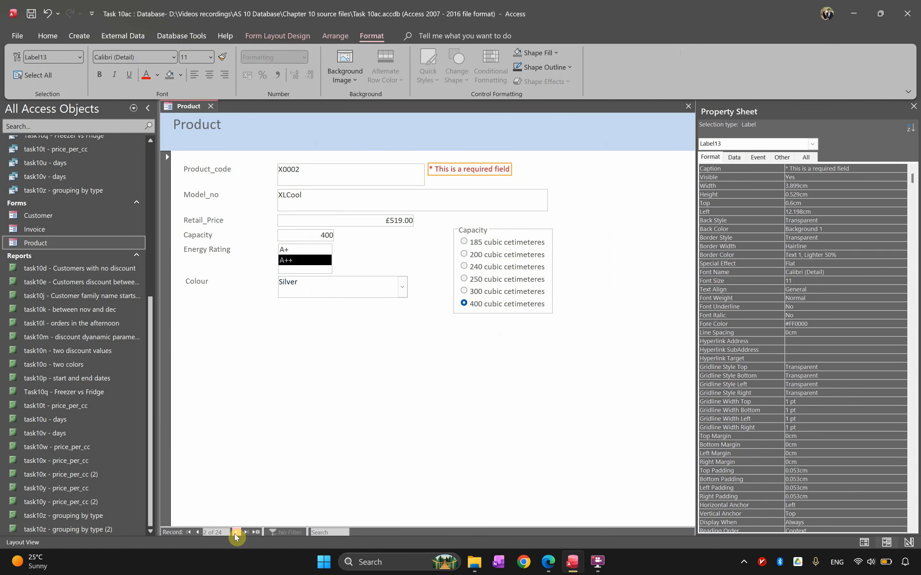
click(235, 533)
click(236, 532)
click(235, 532)
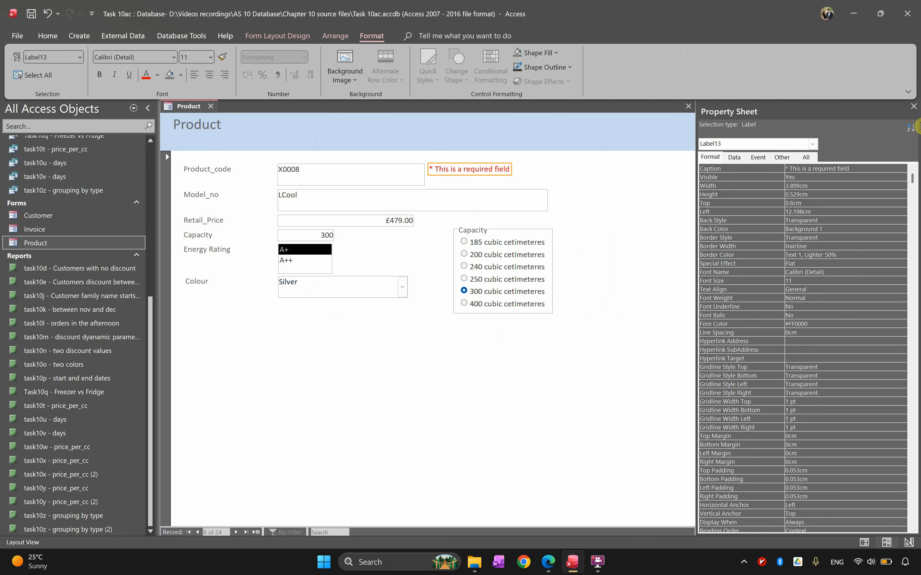
click(913, 106)
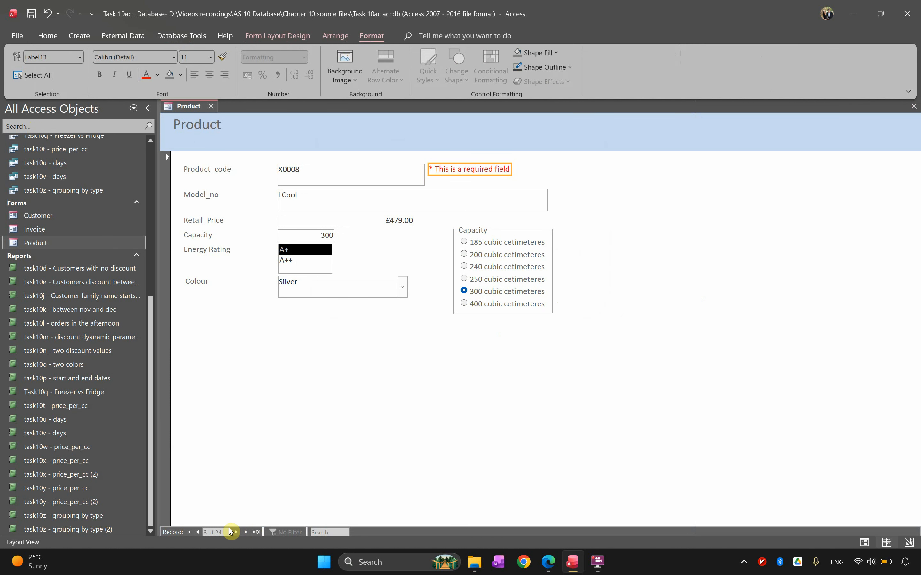
click(236, 532)
click(236, 532)
click(235, 532)
click(235, 532)
click(235, 532)
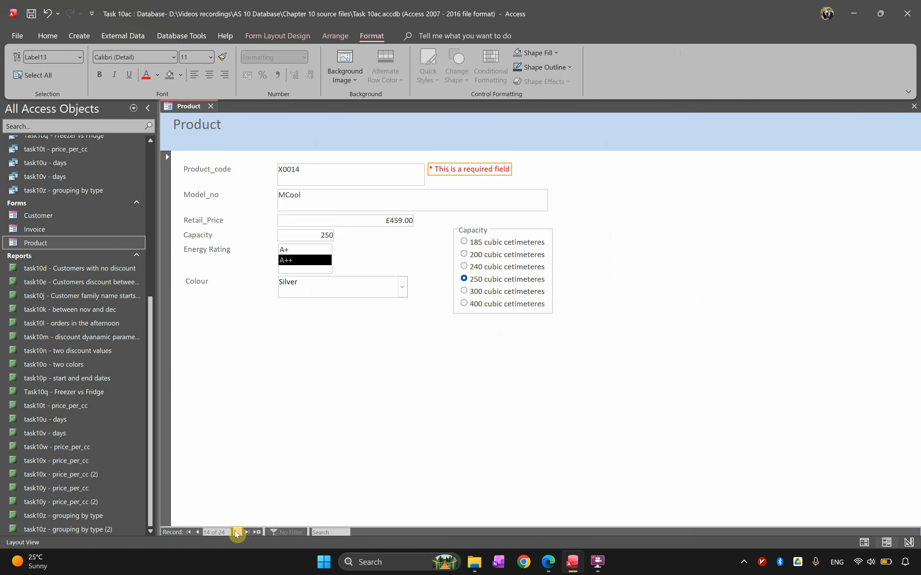
click(236, 533)
click(236, 533)
click(236, 532)
click(236, 532)
click(236, 533)
click(236, 532)
click(235, 532)
click(236, 532)
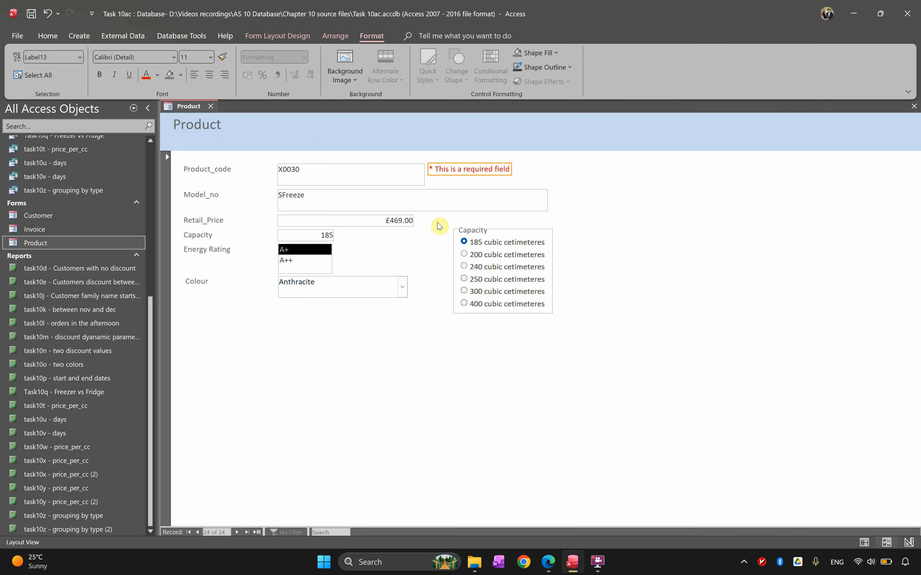
Delete the original Capacity text box and its label from the form, and return to Design View.
click(299, 236)
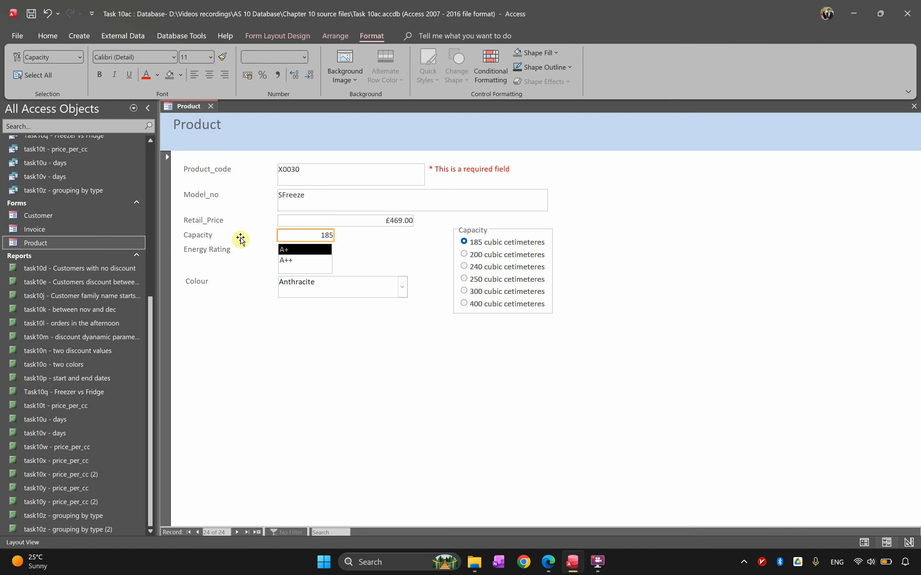
key(Delete)
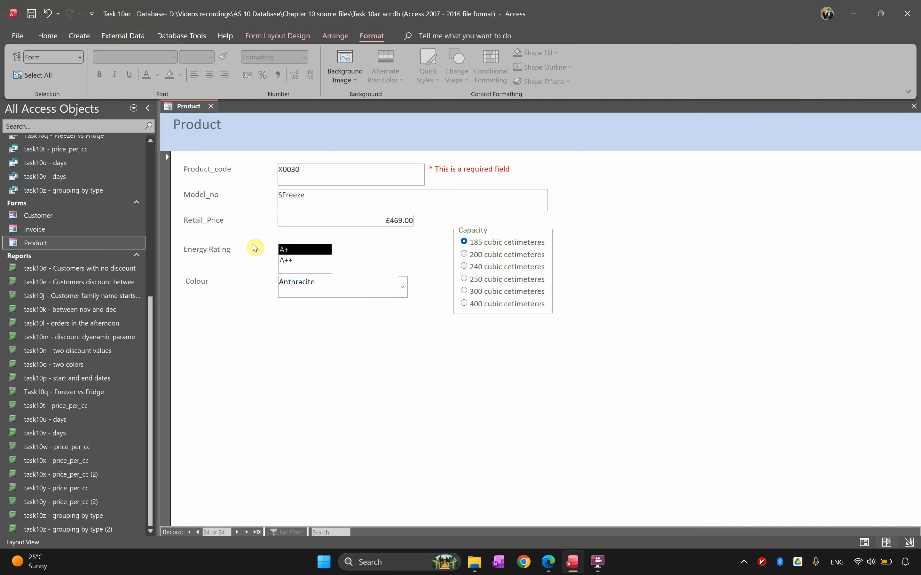
click(48, 36)
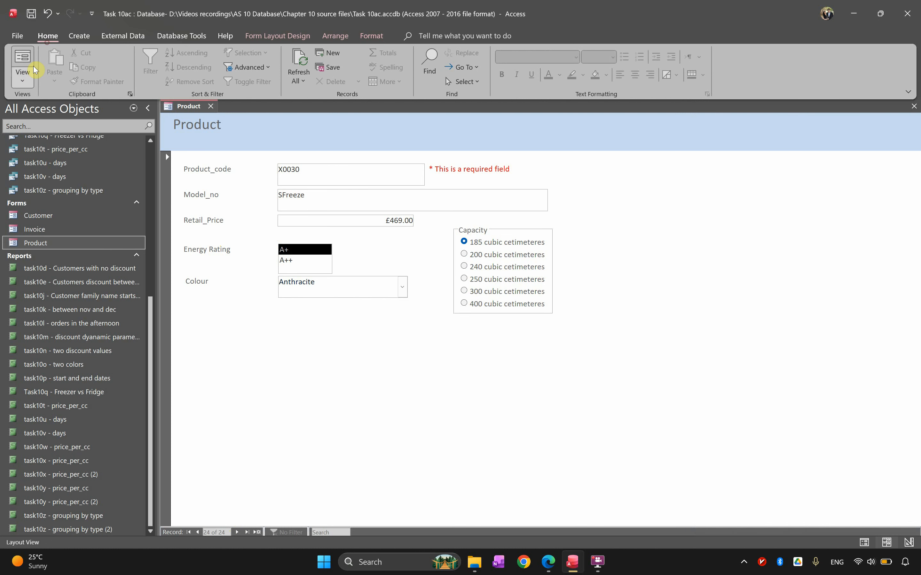
click(23, 75)
click(65, 152)
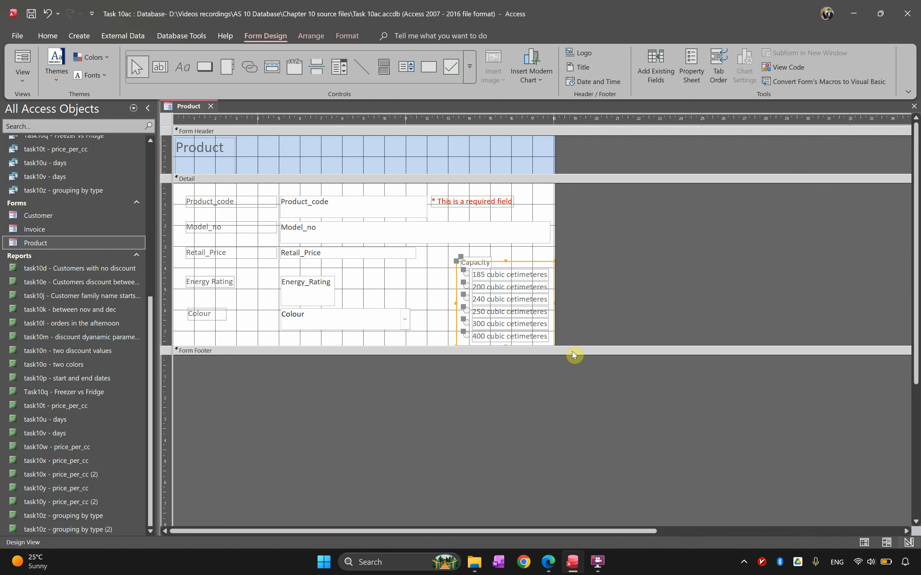
Extend the Detail section to about 10 cm high and move the Energy Rating and Colour controls up towards Retail_Price.
drag(581, 346, 582, 397)
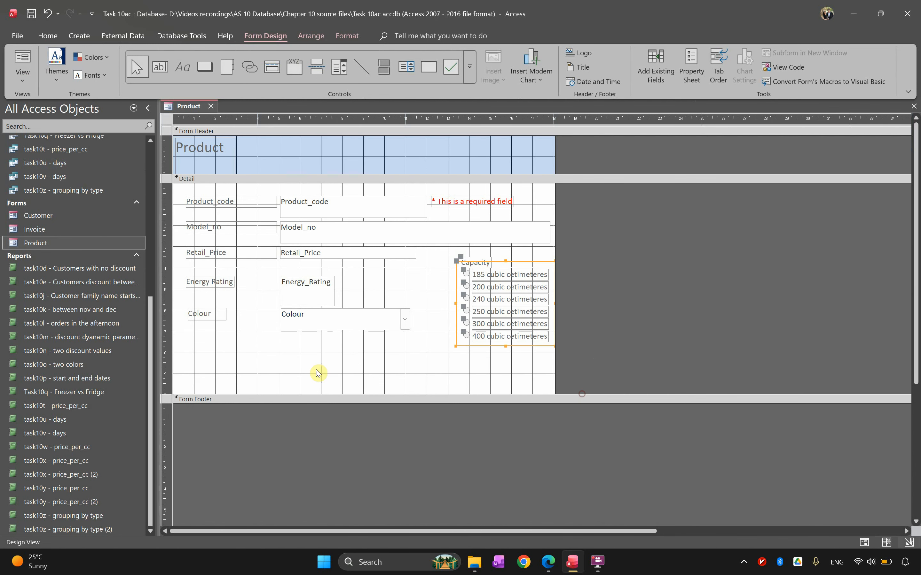
drag(351, 352, 203, 279)
key(Up)
key(Up)
key(Up)
key(Up)
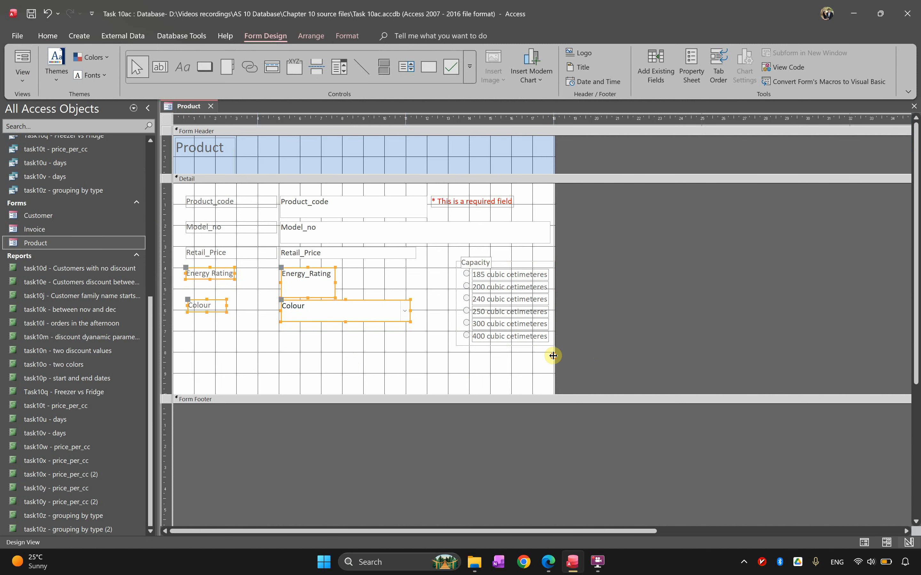
Widen the form to about 21 cm and move the whole Capacity option group below the Colour field.
drag(554, 355, 611, 366)
drag(571, 395, 194, 329)
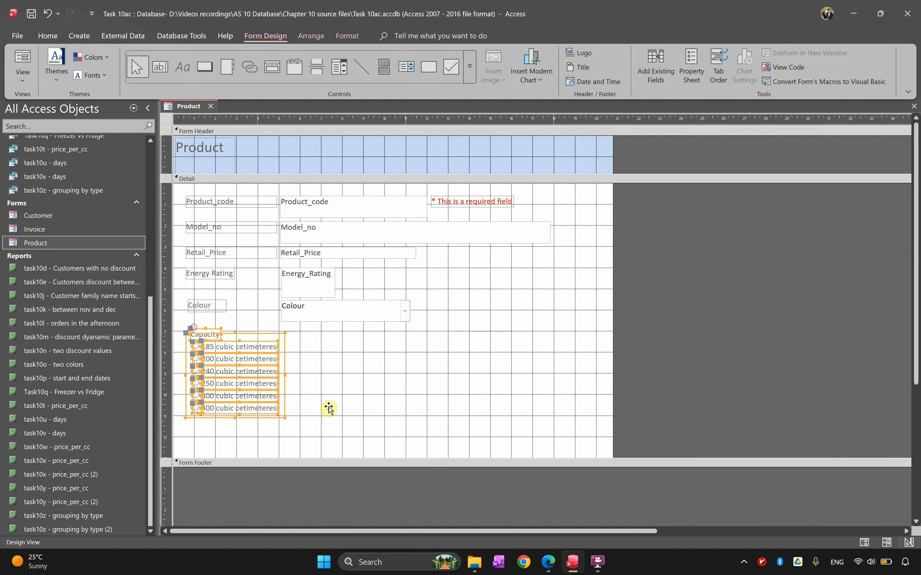
click(324, 405)
Increase the height of the Capacity group's frame and all its option labels together.
click(280, 385)
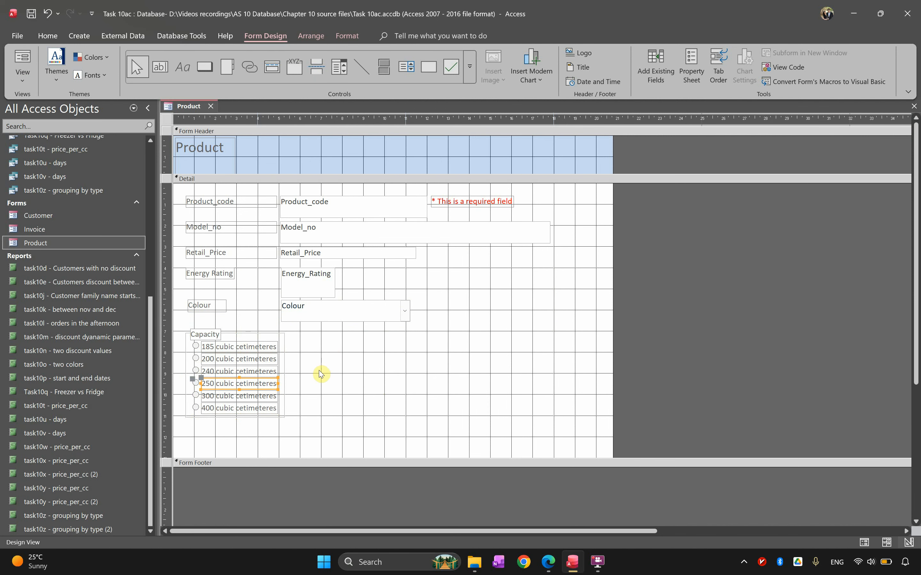
drag(325, 341, 236, 425)
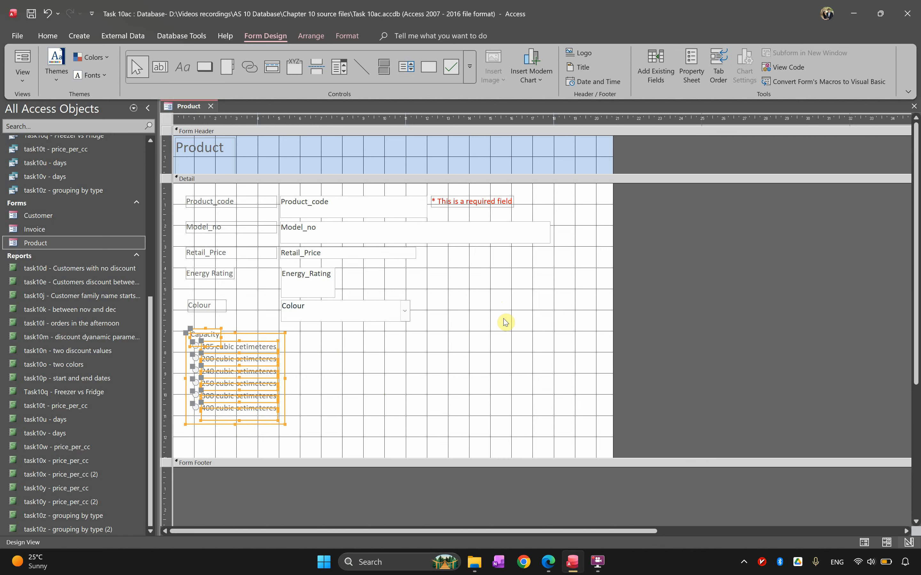
click(324, 378)
Nudge the 400, 300, 250, 240 and 200 cubic cetimeteres options slightly down to space them out within the Capacity frame.
click(260, 408)
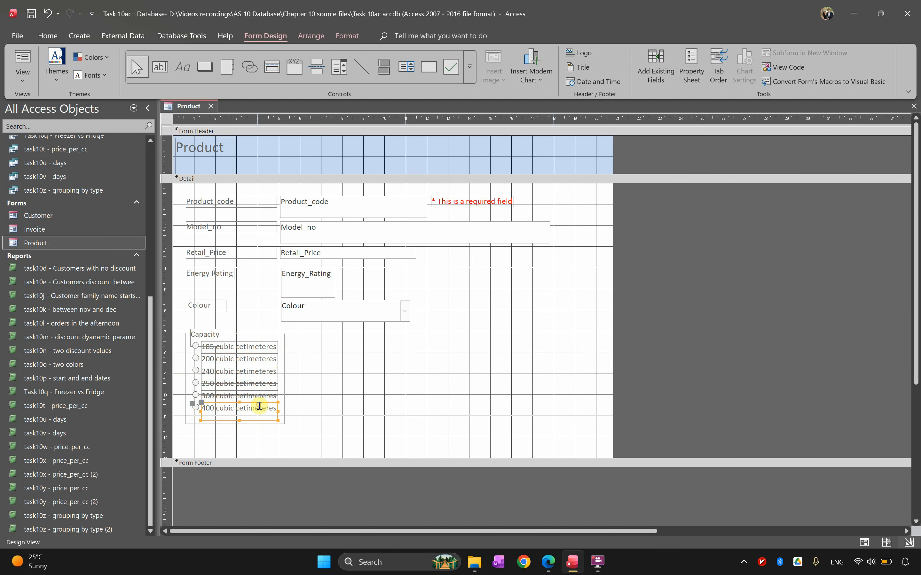
drag(262, 406, 262, 397)
key(Down)
click(262, 387)
key(Down)
key(Down)
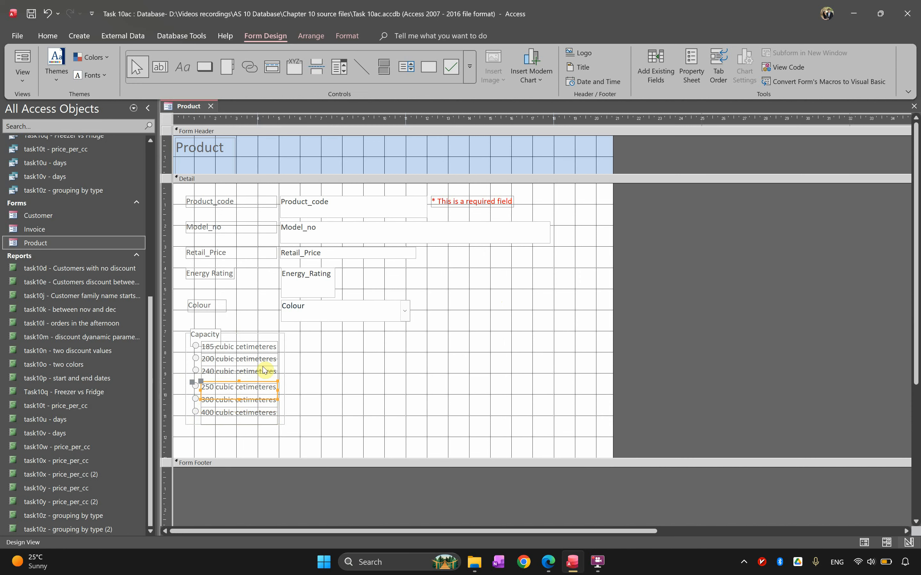
click(262, 364)
click(263, 370)
key(Down)
key(Down)
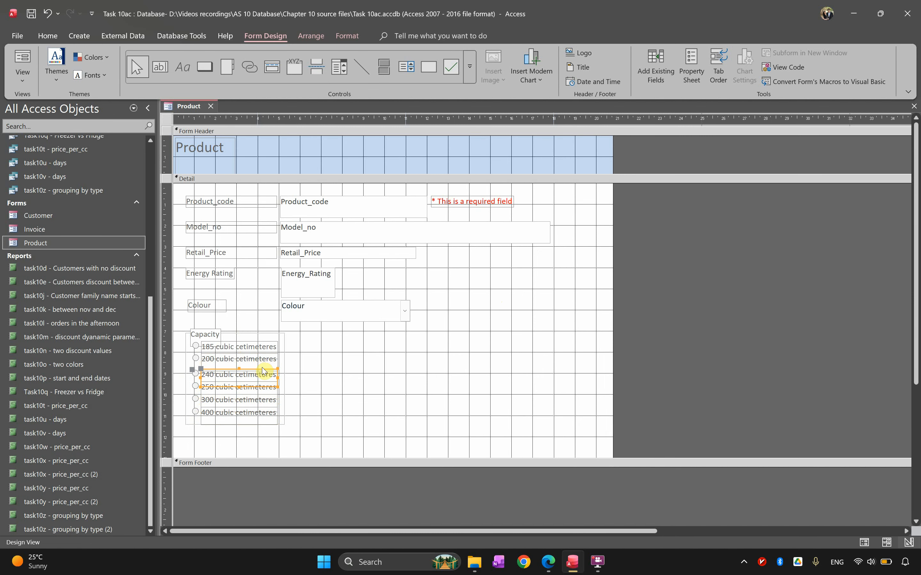
click(264, 359)
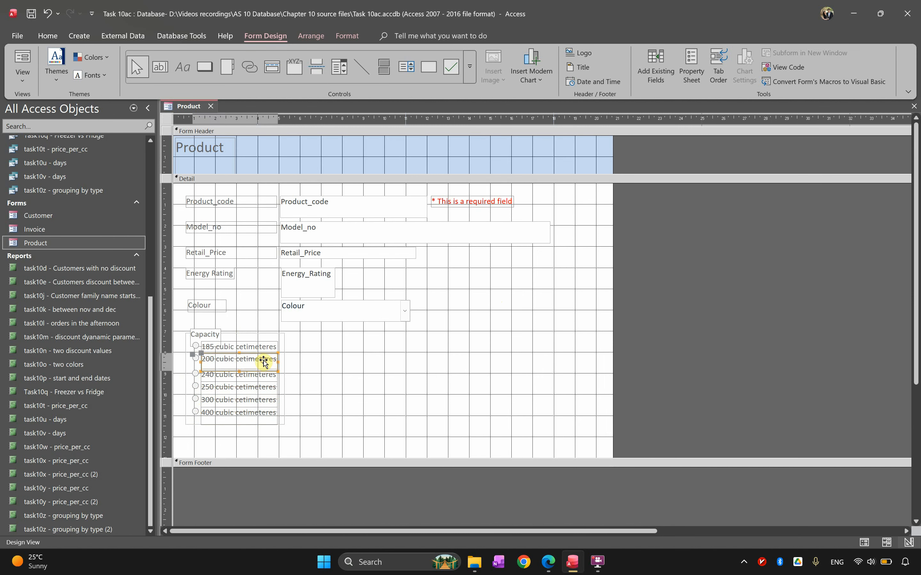
key(Down)
key(Down)
click(381, 379)
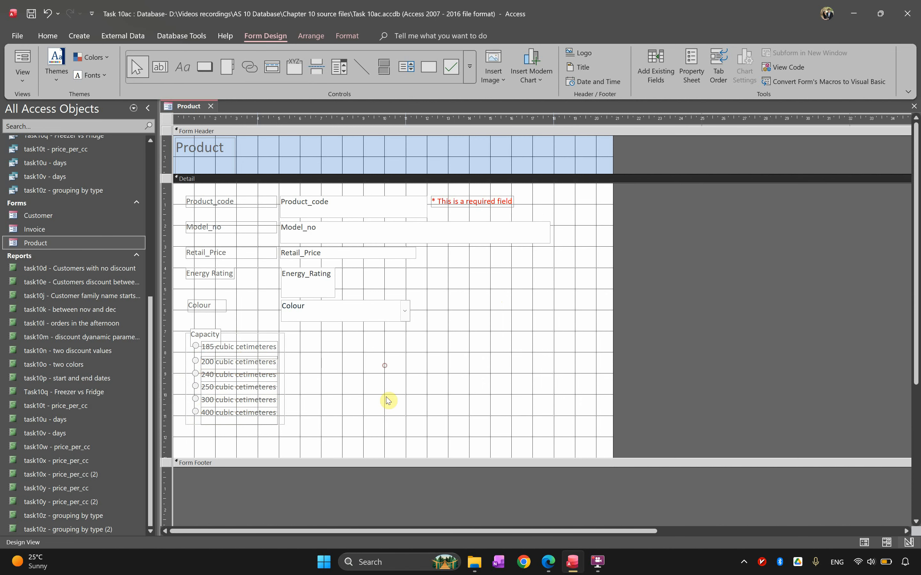
Check the rearranged Product form in Form View, and return to Design View.
click(11, 67)
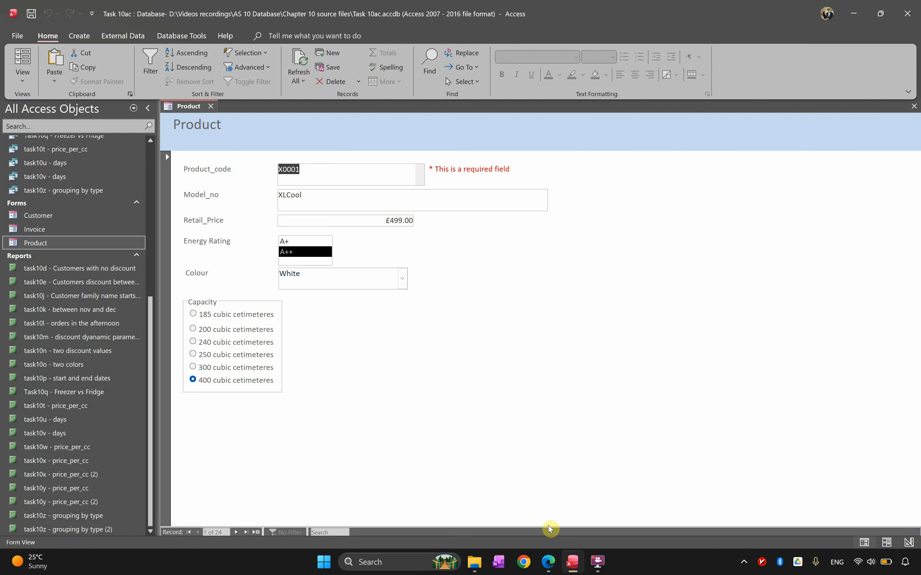
click(23, 84)
click(53, 148)
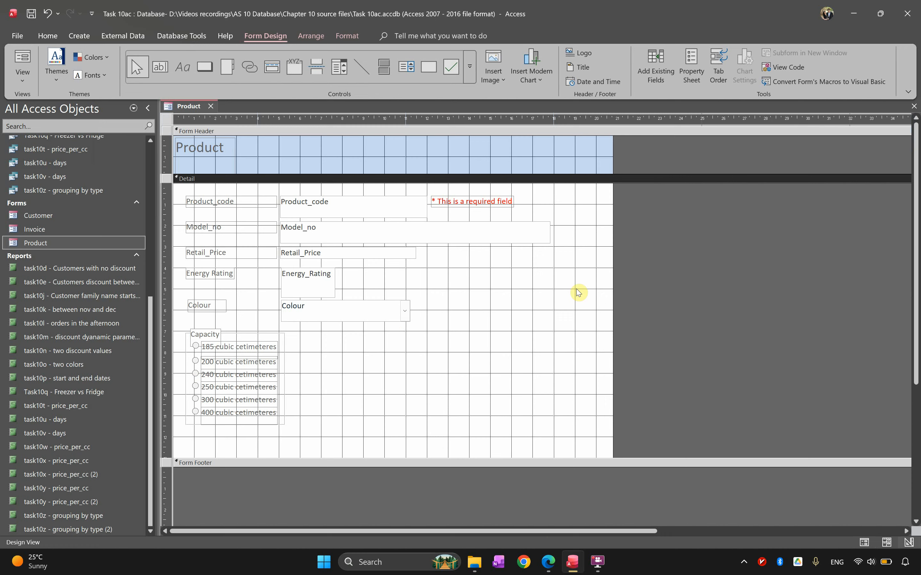